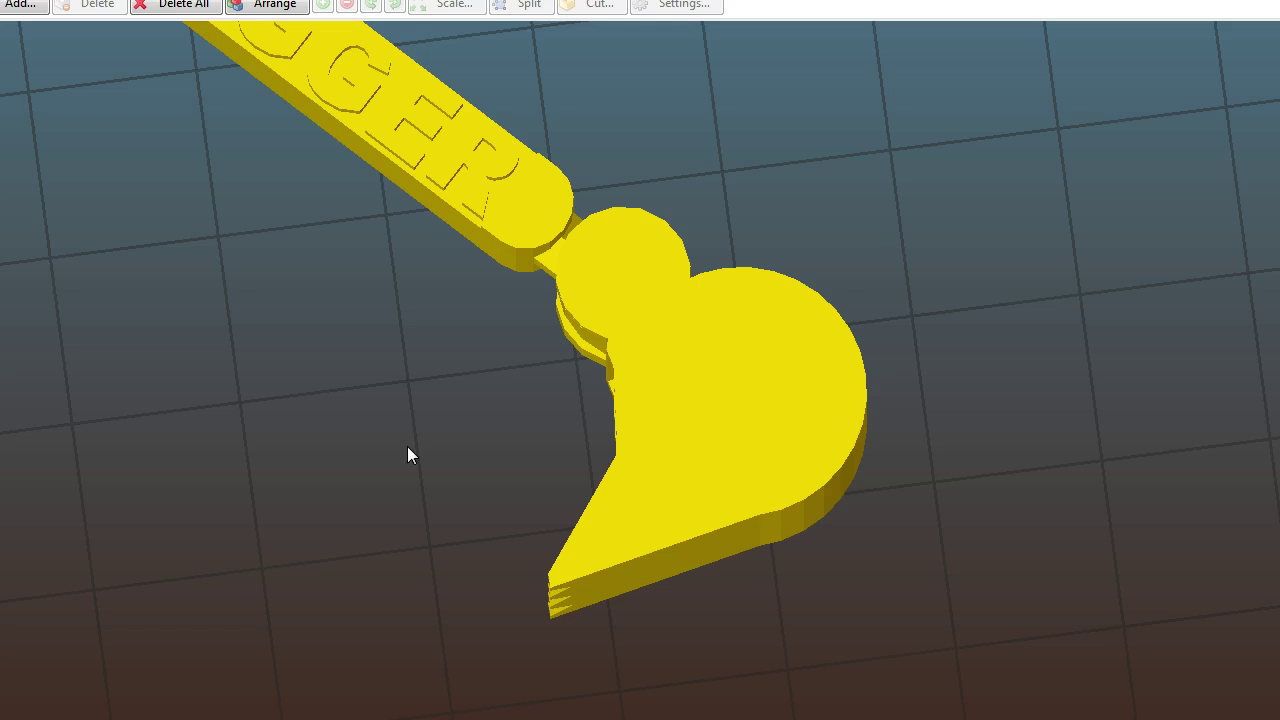
Step: Zoom the sliced layer preview in close on the bucket hinge's perimeter and infill toolpaths
{"action": "scroll", "coordinate": [400, 446], "scroll_direction": "down", "scroll_amount": 5}
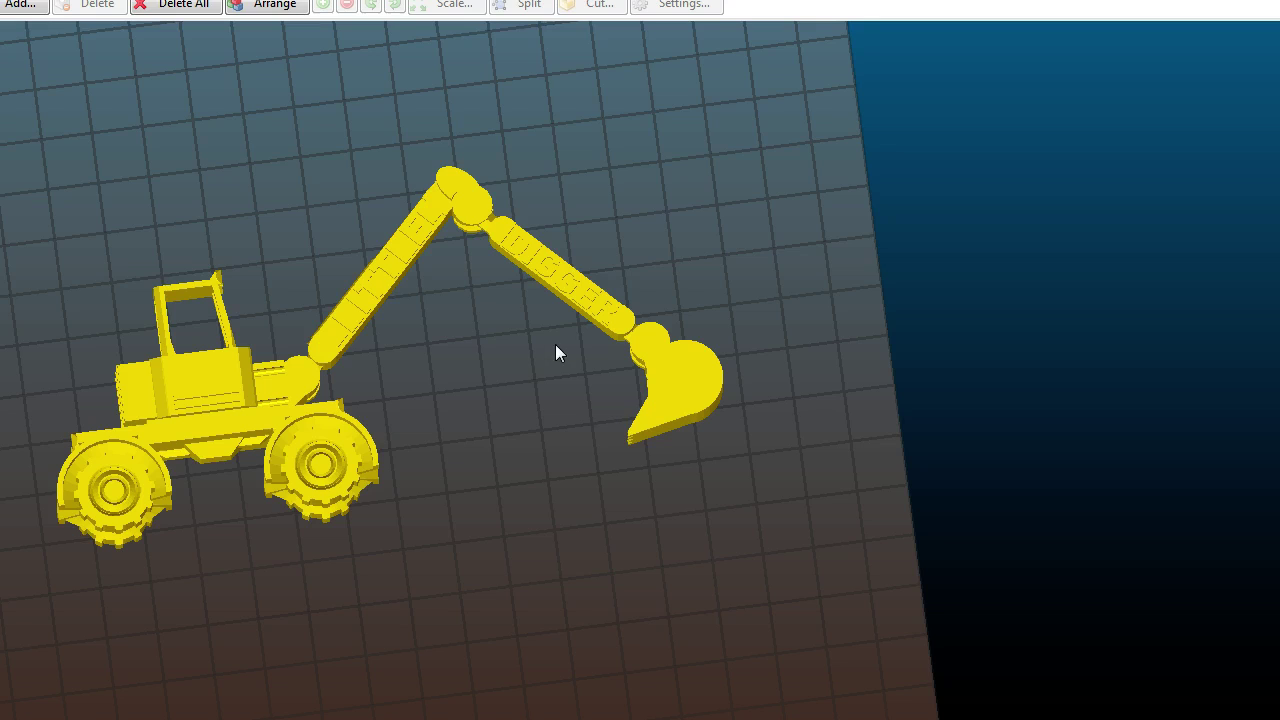
{"action": "scroll", "coordinate": [530, 357], "scroll_direction": "up", "scroll_amount": 1}
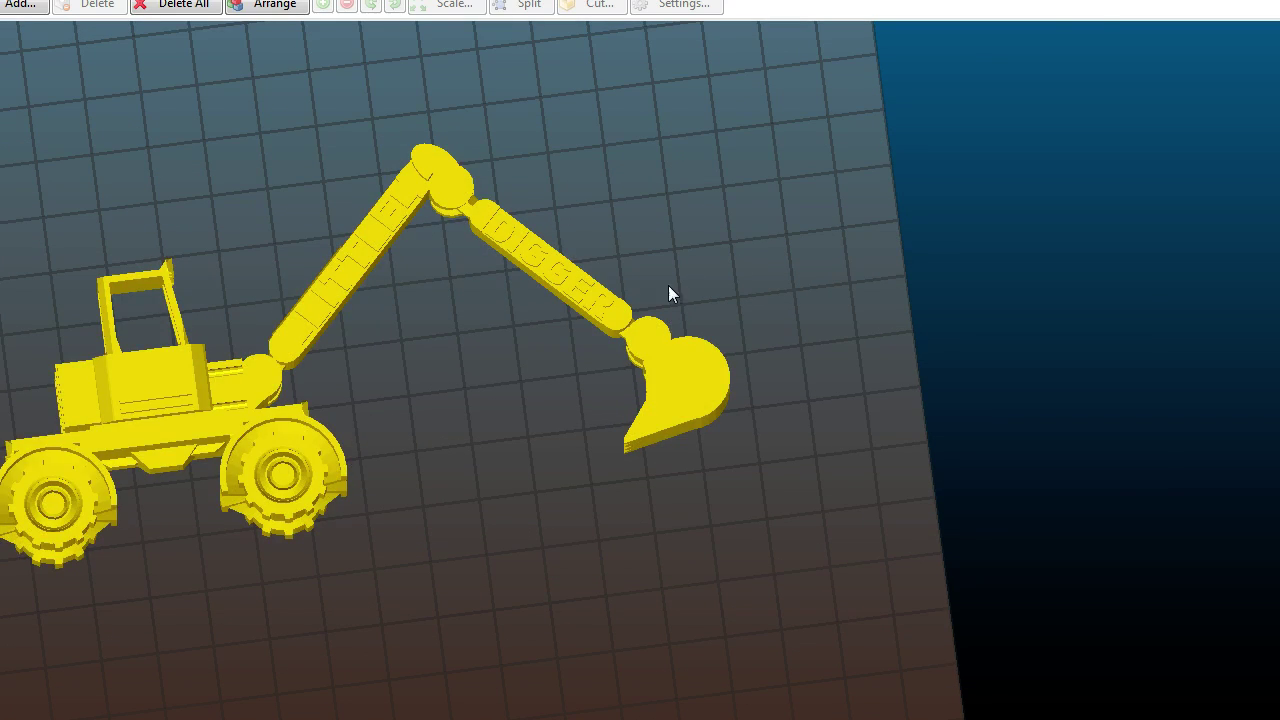
{"action": "scroll", "coordinate": [773, 250], "scroll_direction": "up", "scroll_amount": 4}
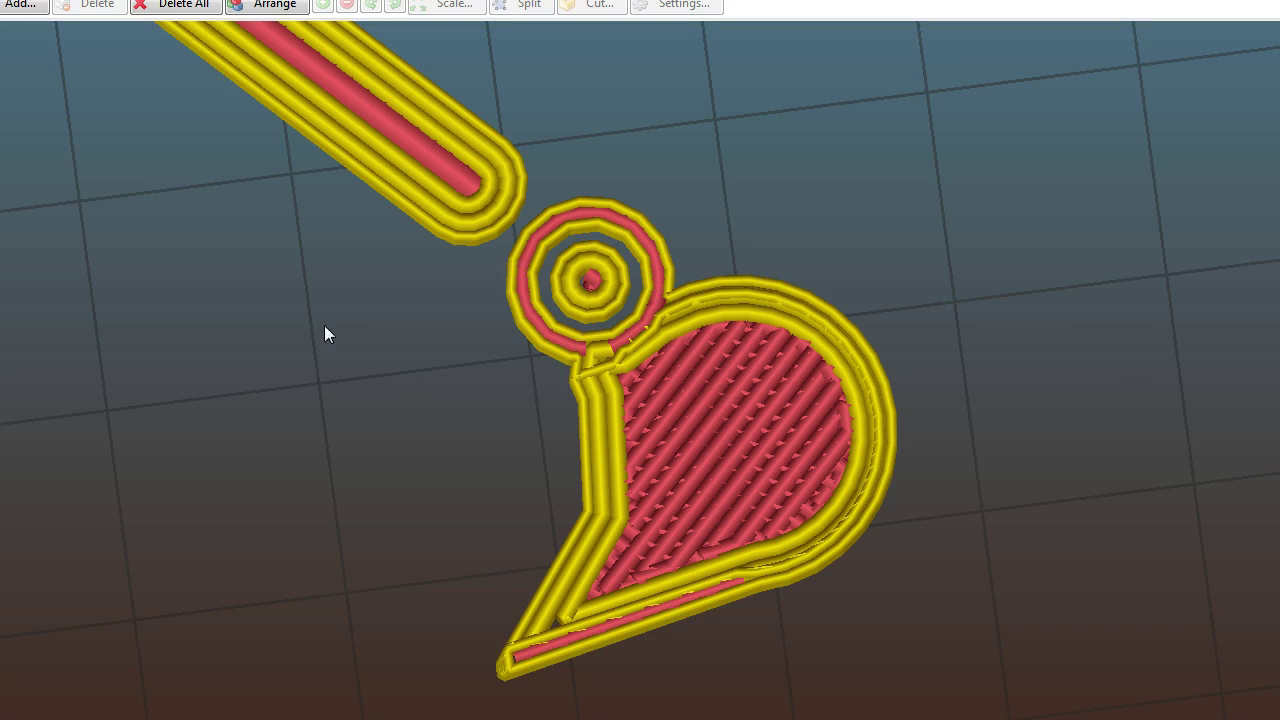
Step: Step up through the hinge layers to where the rod enters the ring and shows its central boss
{"action": "key", "text": "Up"}
{"action": "key", "text": "Up"}
{"action": "key", "text": "Up"}
{"action": "key", "text": "Up"}
{"action": "key", "text": "Up"}
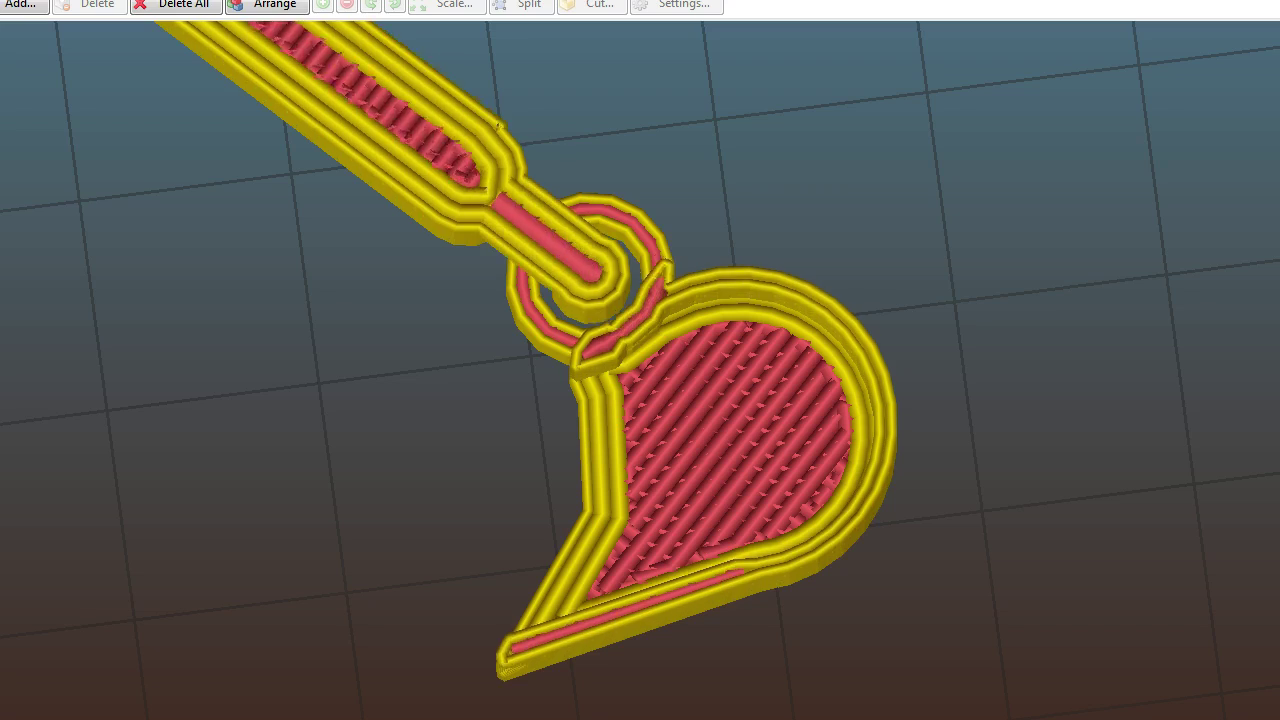
{"action": "key", "text": "Up"}
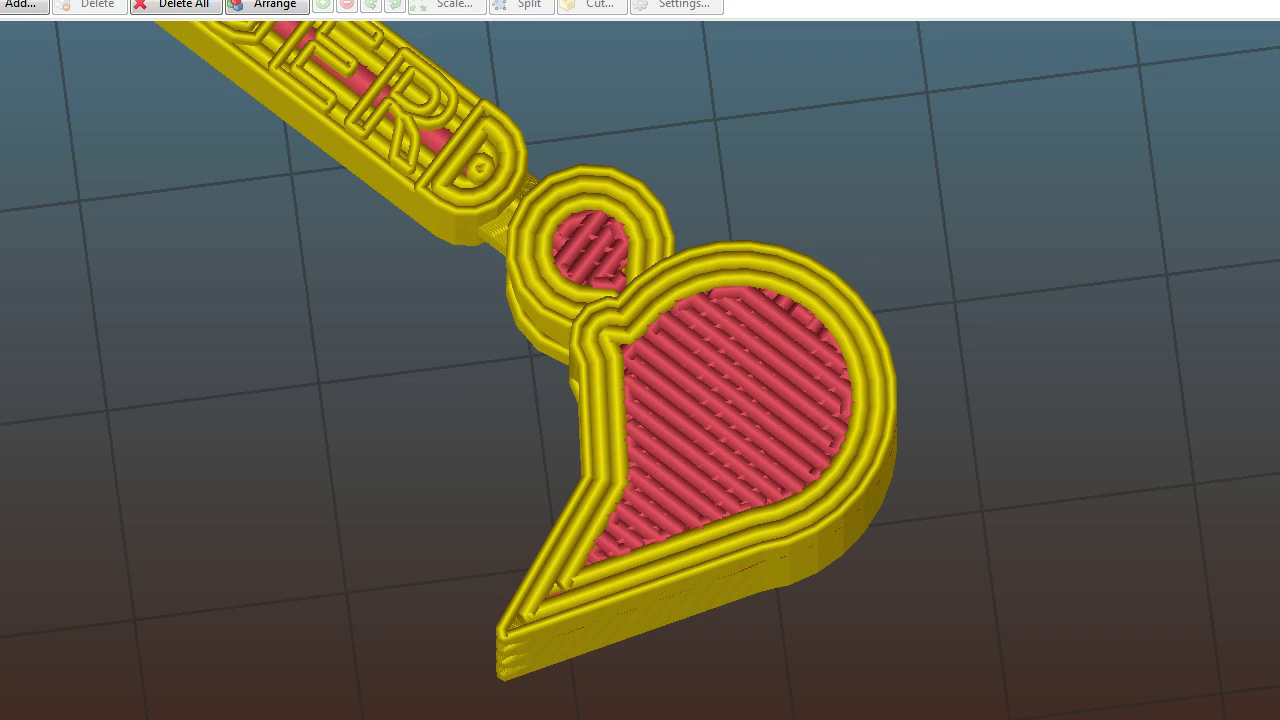
{"action": "key", "text": "Down"}
{"action": "key", "text": "Down"}
{"action": "key", "text": "Down"}
{"action": "key", "text": "Down"}
{"action": "key", "text": "Down"}
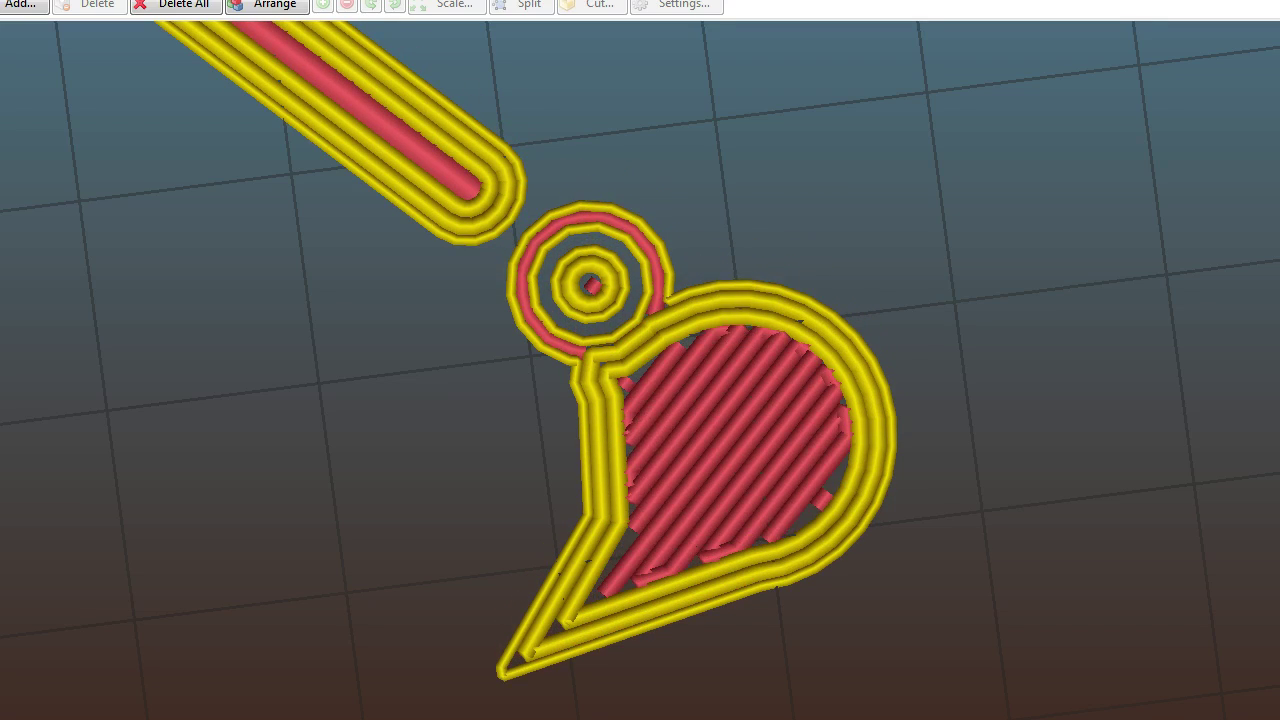
{"action": "key", "text": "Up"}
{"action": "key", "text": "Up"}
{"action": "key", "text": "Up"}
{"action": "key", "text": "Up"}
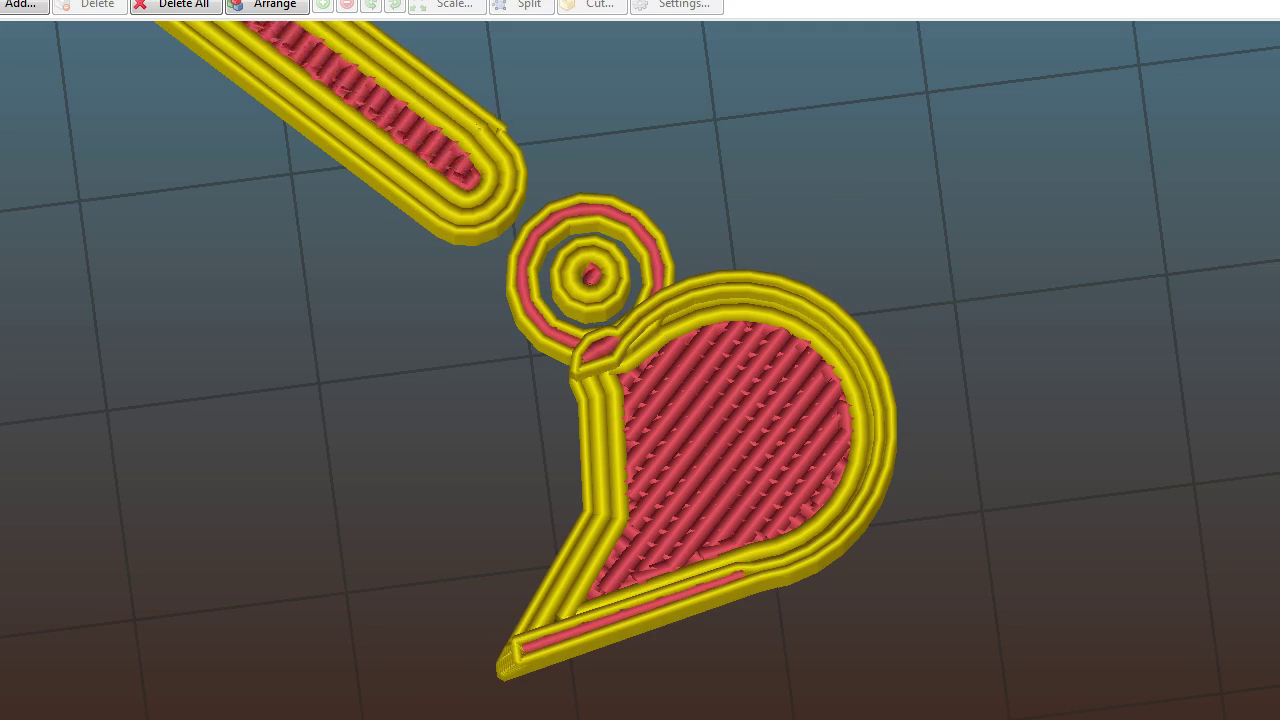
{"action": "key", "text": "Up"}
{"action": "key", "text": "Up"}
{"action": "key", "text": "Up"}
{"action": "key", "text": "Up"}
{"action": "key", "text": "Up"}
{"action": "key", "text": "Up"}
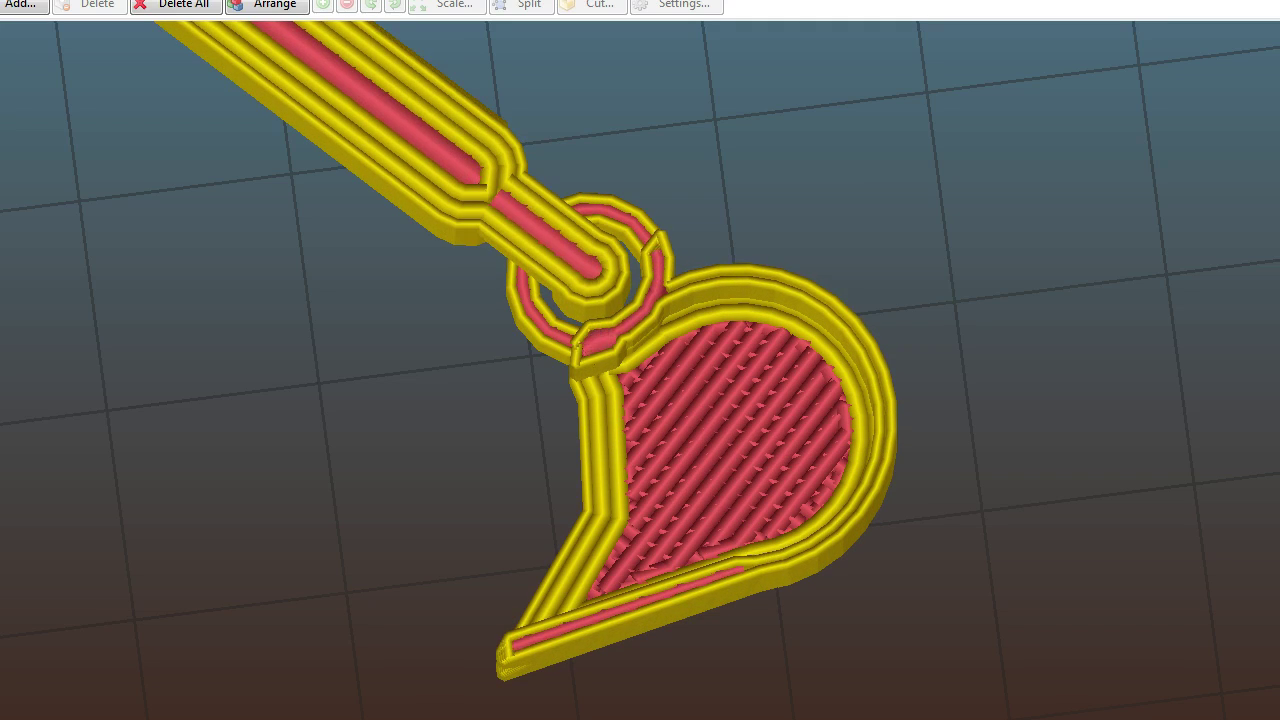
{"action": "key", "text": "Up"}
{"action": "key", "text": "Up"}
{"action": "key", "text": "Up"}
{"action": "key", "text": "Up"}
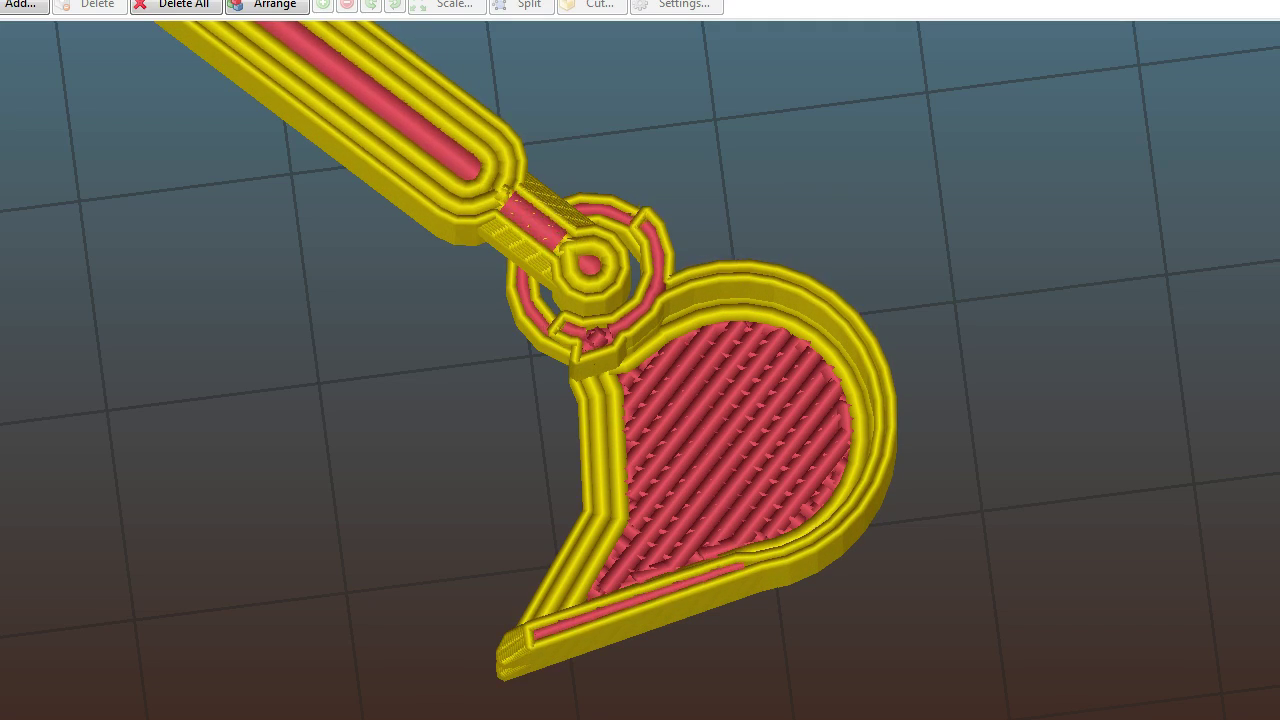
Step: Move higher to the ERD lettering and filled ring, then back down to the heart's solid perimeter
{"action": "key", "text": "Up"}
{"action": "key", "text": "Up"}
{"action": "key", "text": "Up"}
{"action": "key", "text": "Up"}
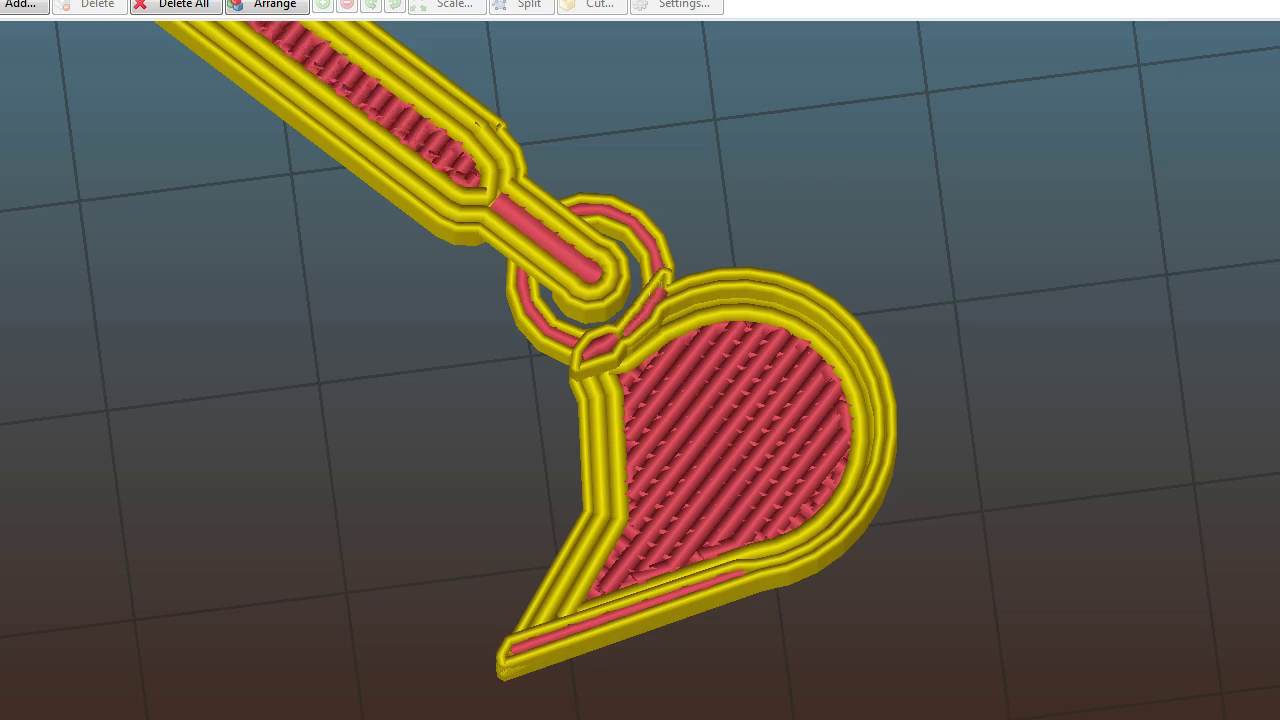
{"action": "key", "text": "Up"}
{"action": "key", "text": "Up"}
{"action": "key", "text": "Up"}
{"action": "key", "text": "Up"}
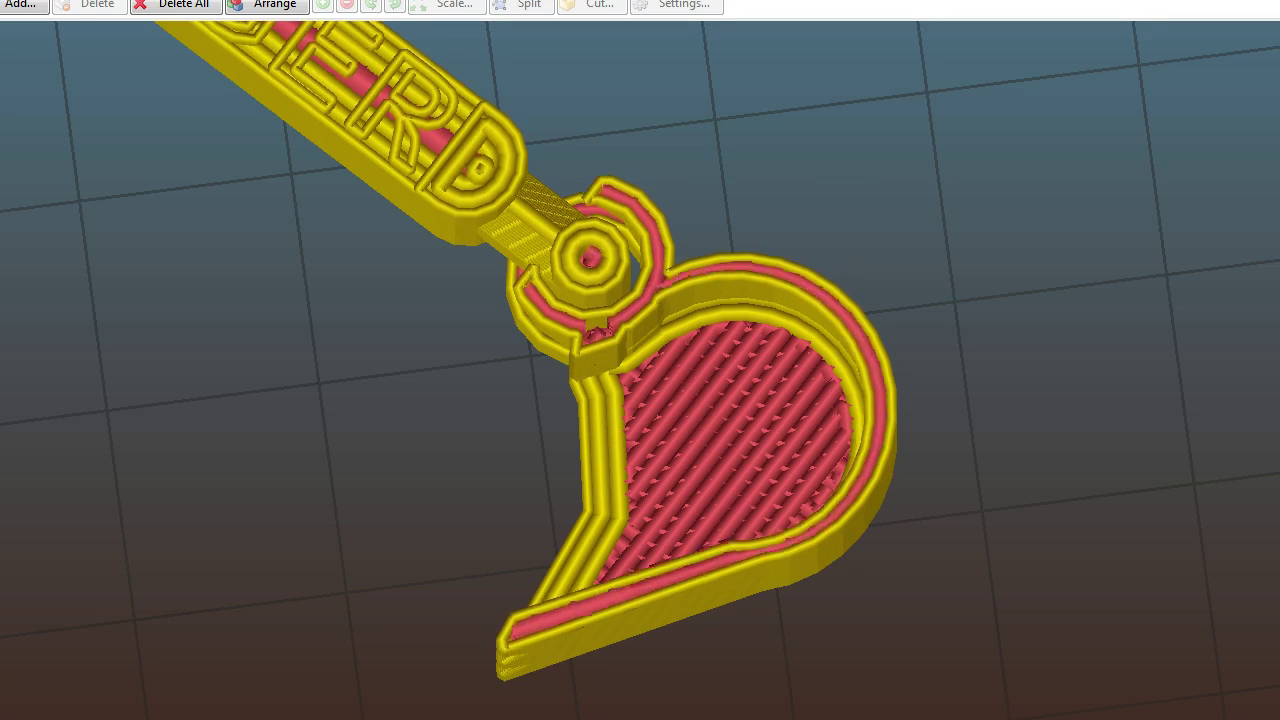
{"action": "key", "text": "Up"}
{"action": "key", "text": "Up"}
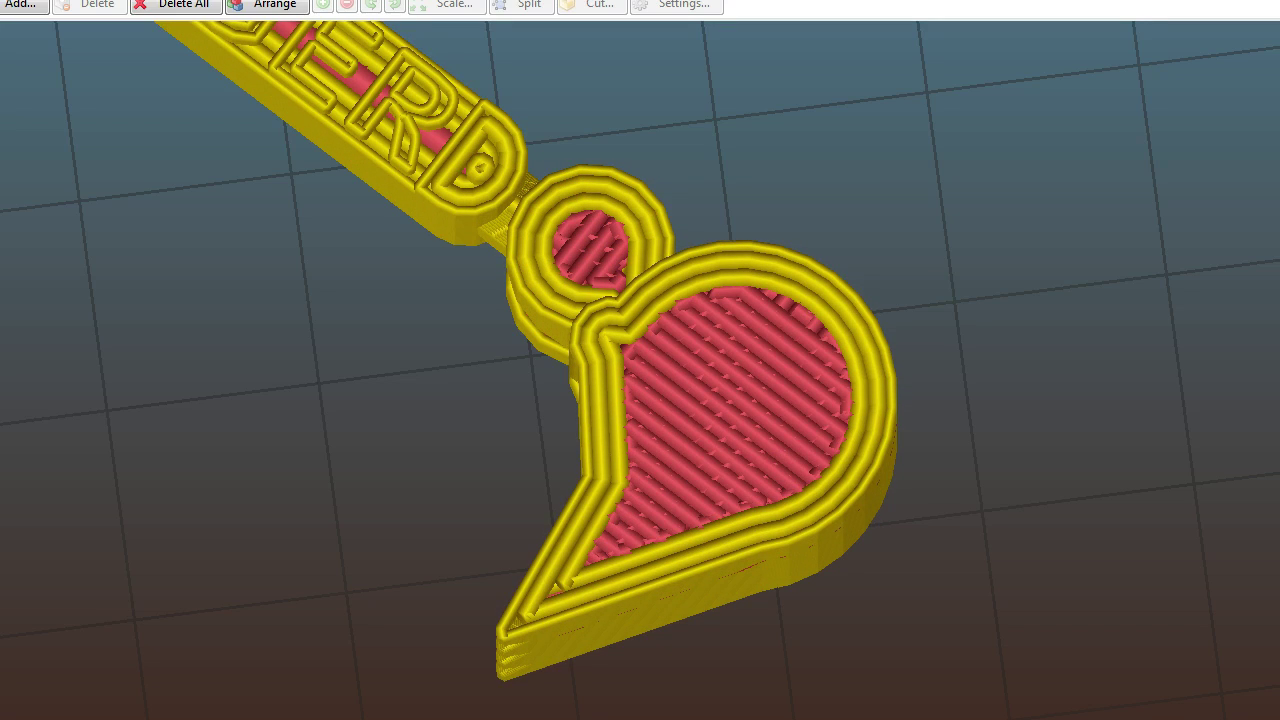
{"action": "key", "text": "Down"}
{"action": "key", "text": "Down"}
{"action": "key", "text": "Down"}
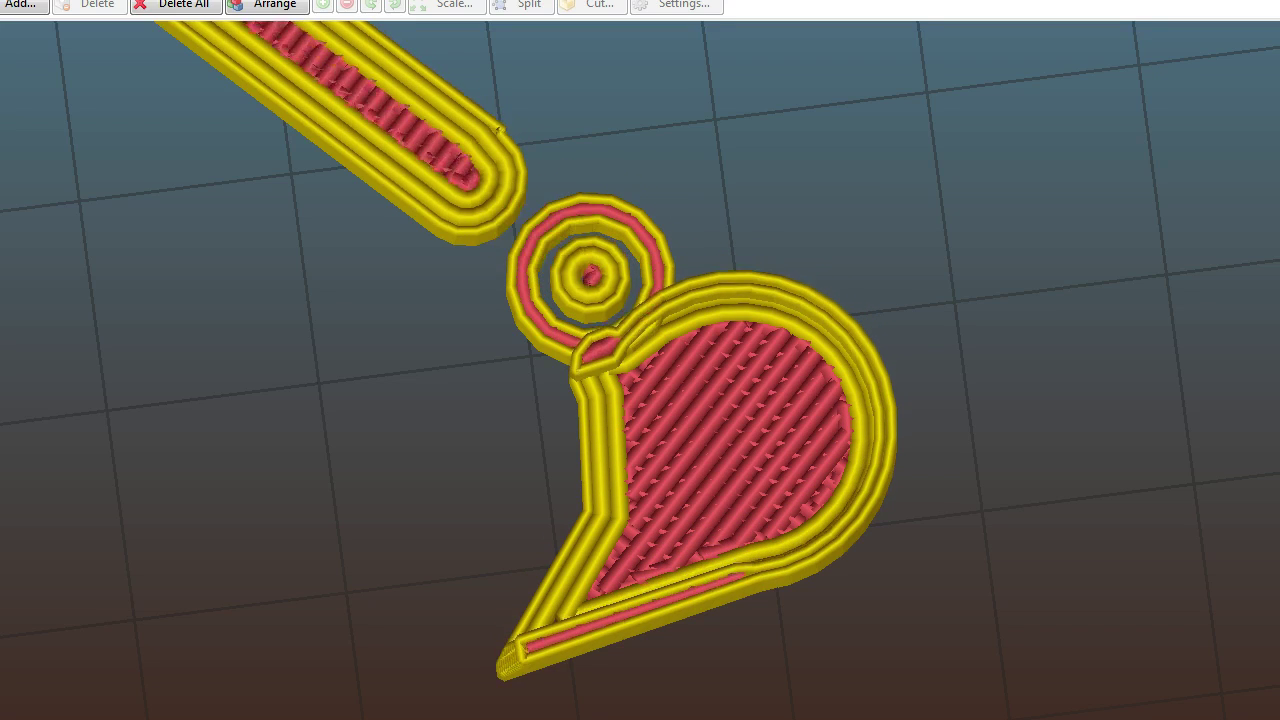
{"action": "key", "text": "Down"}
{"action": "key", "text": "Down"}
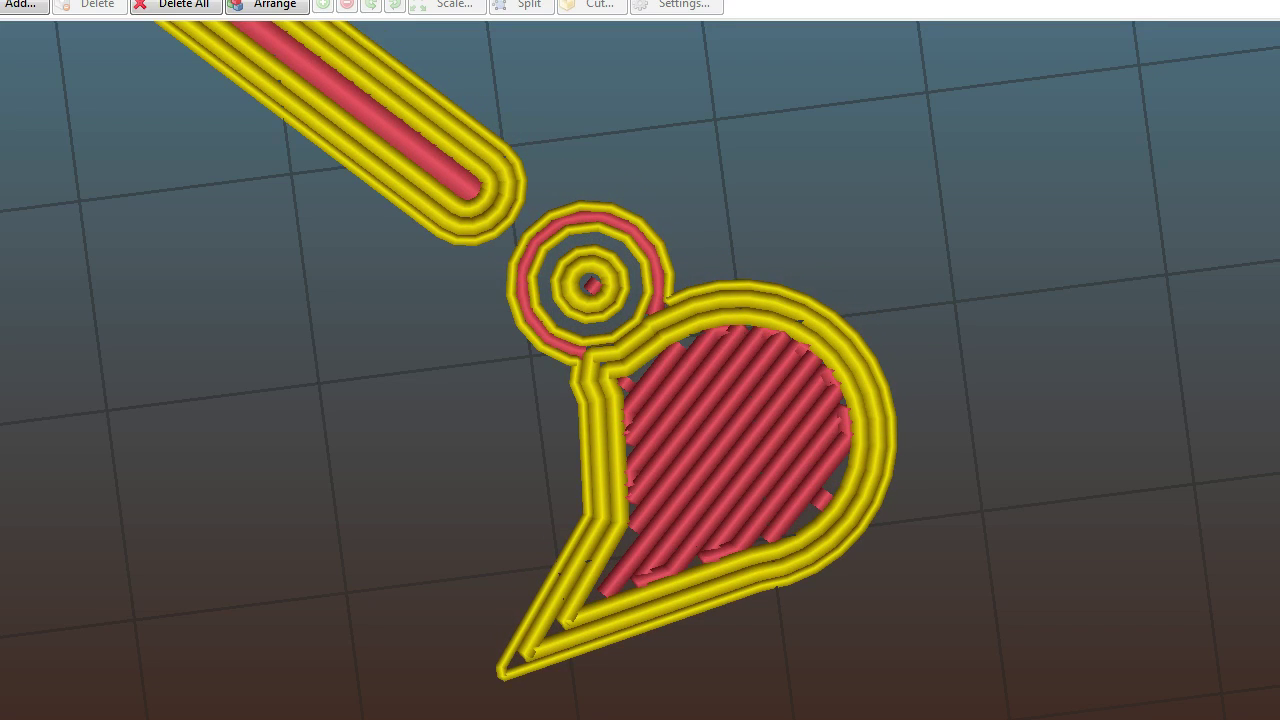
{"action": "key", "text": "Down"}
{"action": "key", "text": "Down"}
{"action": "key", "text": "Down"}
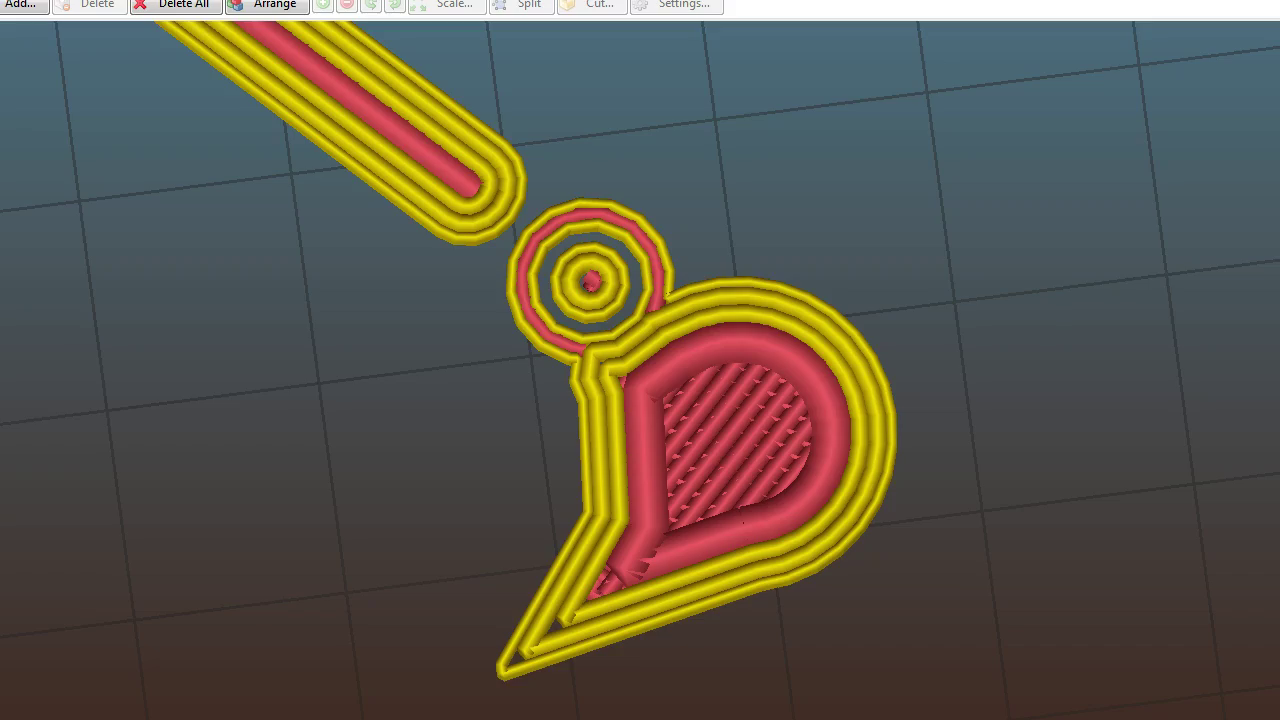
Step: Pan and zoom the layer preview to the boom-to-body hinge on the excavator body
{"action": "scroll", "coordinate": [309, 360], "scroll_direction": "down", "scroll_amount": 2}
{"action": "left_click_drag", "start_coordinate": [309, 360], "coordinate": [1031, 680]}
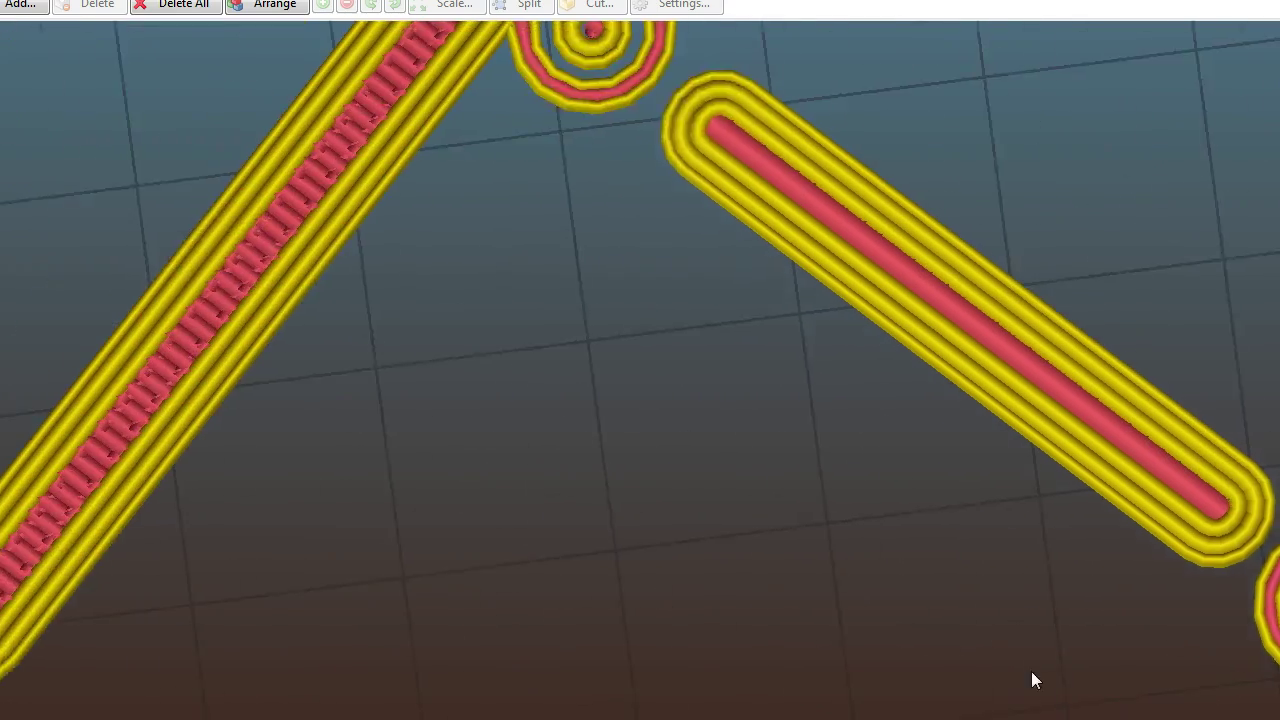
{"action": "scroll", "coordinate": [760, 484], "scroll_direction": "up", "scroll_amount": 3}
{"action": "left_click_drag", "start_coordinate": [760, 484], "coordinate": [930, 313]}
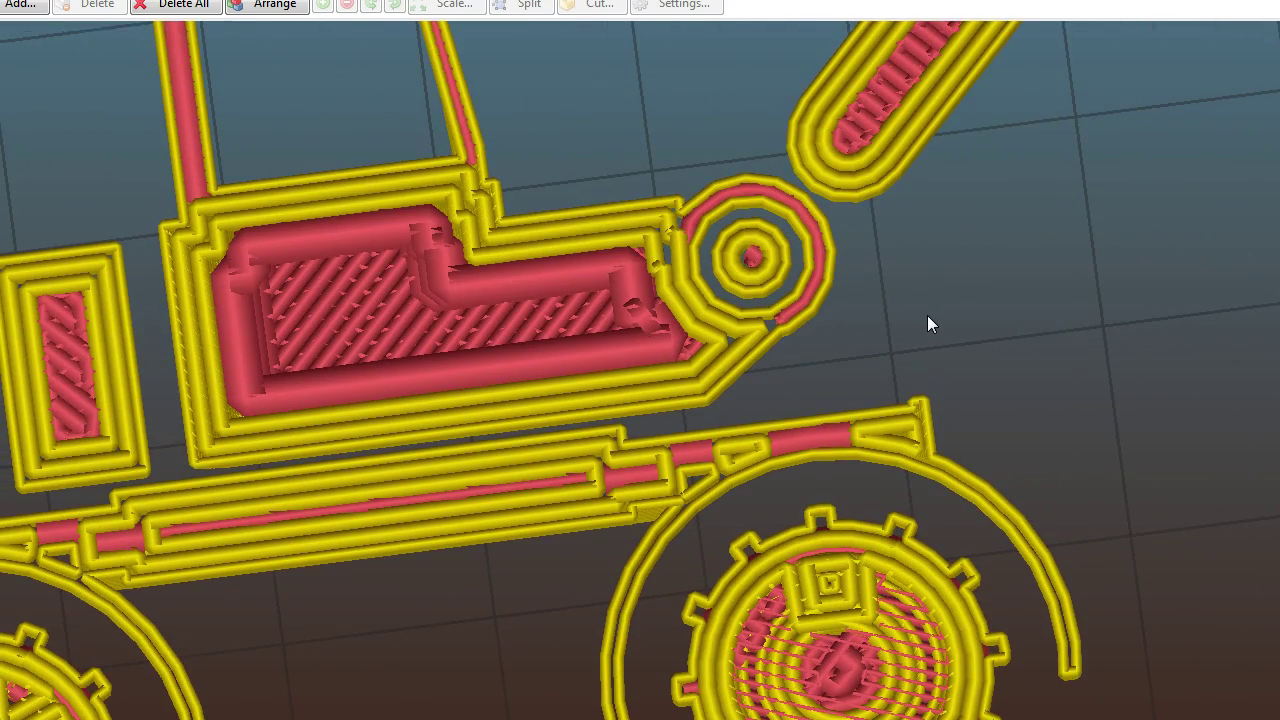